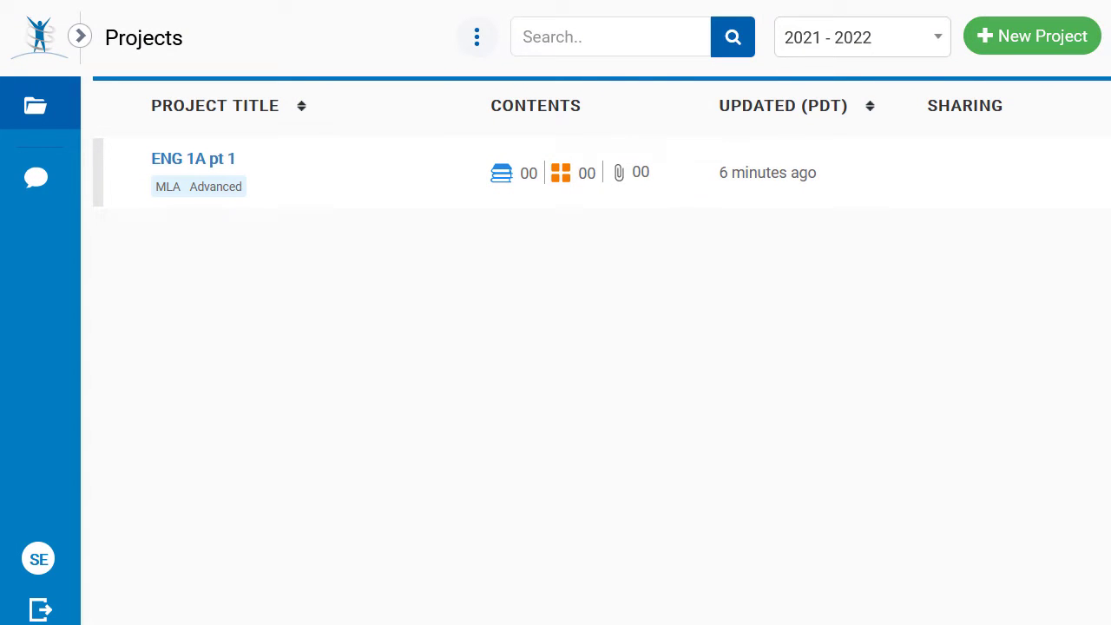
- Open the ENG 1A pt 1 project from the Projects page
click(215, 163)
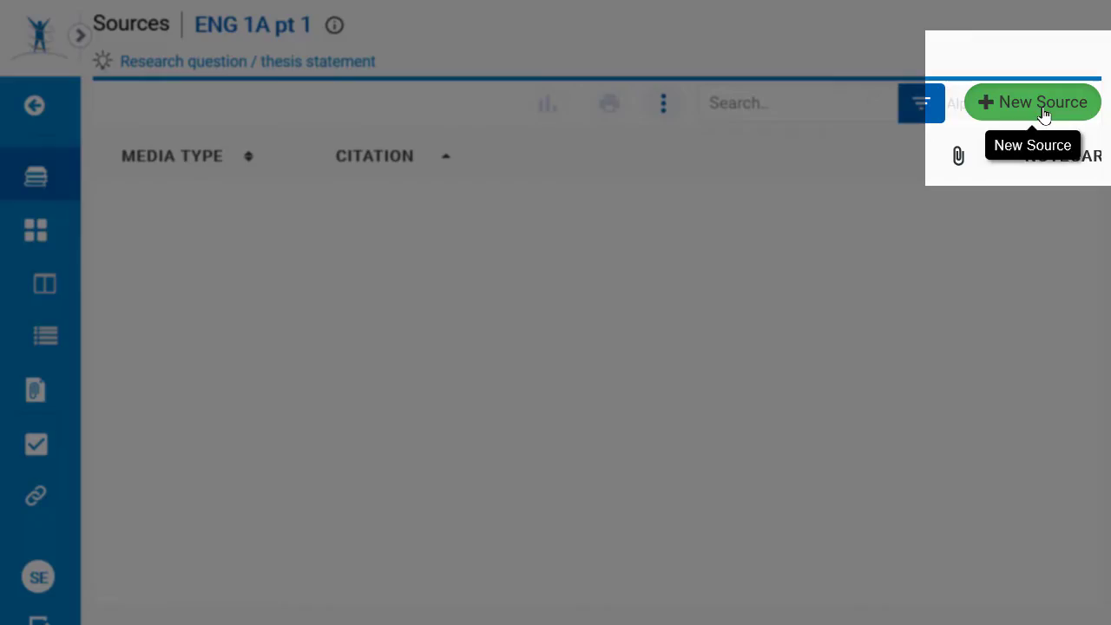
- Create a new source with 'Where is it?' set to Database and 'What is it?' set to Journal
click(1042, 111)
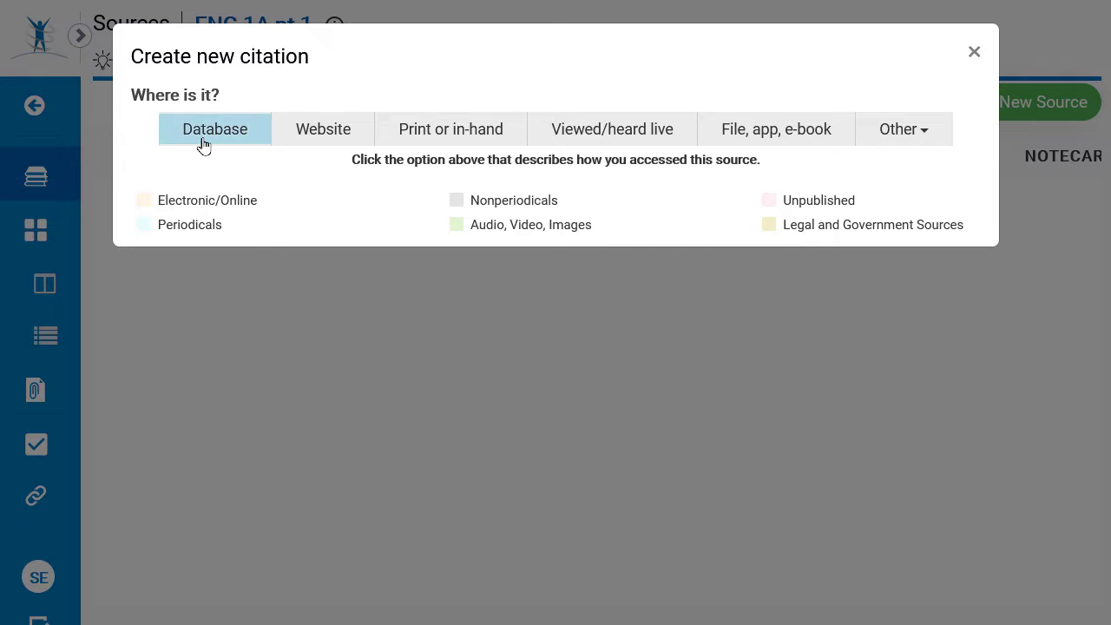
click(205, 142)
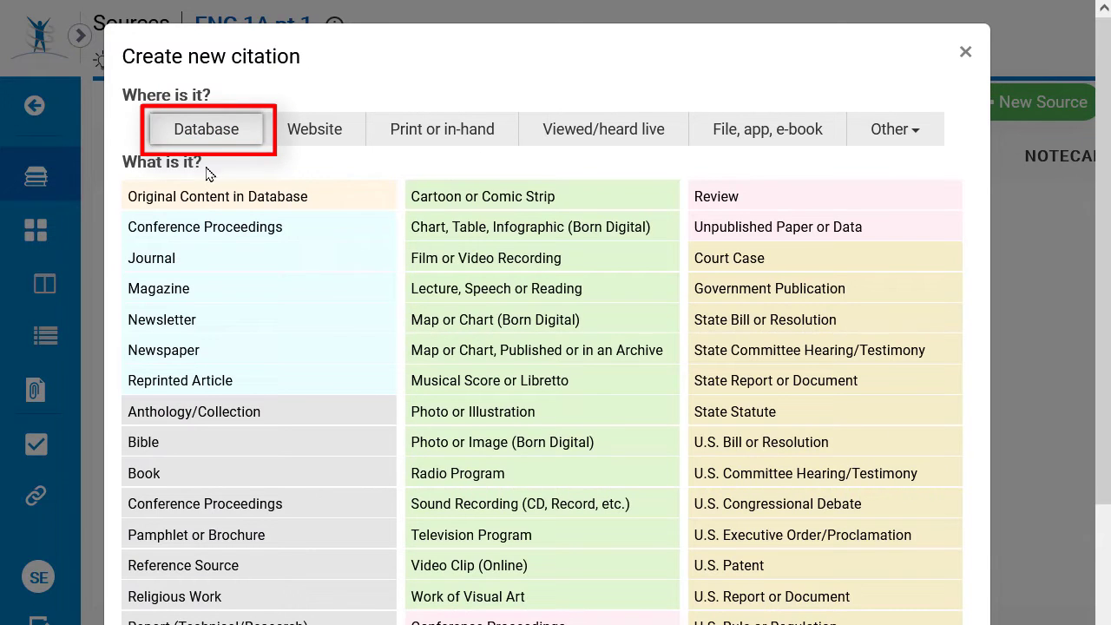
click(156, 259)
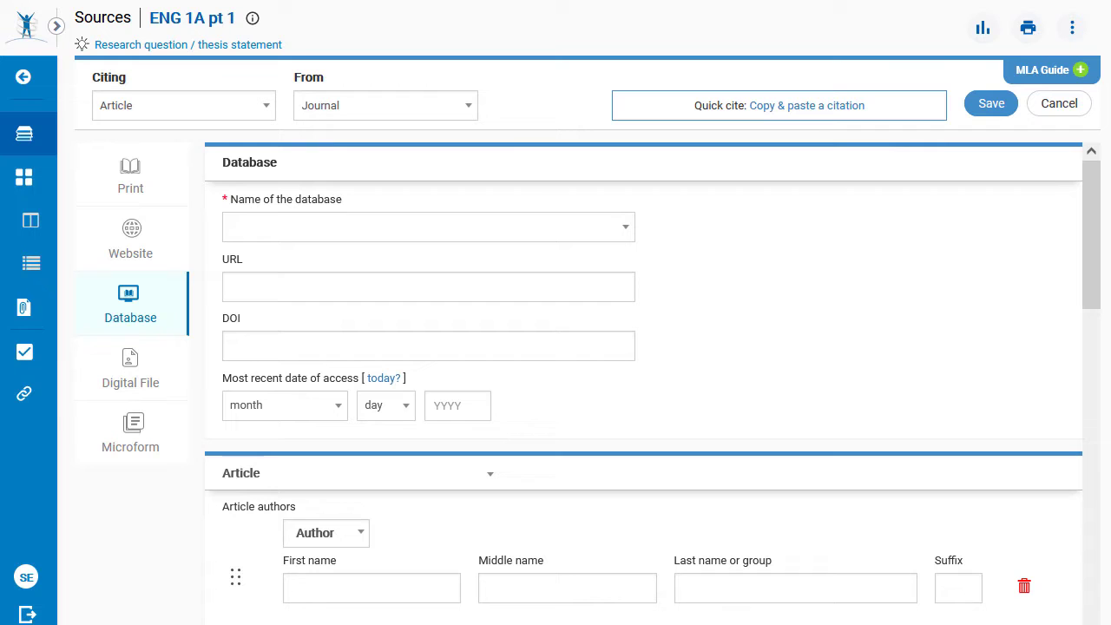
- Search the database list for 'Political Science Comple' and select Political Science Complete
mouse_move(1096, 181)
mouse_down()
mouse_move(1104, 371)
mouse_move(1096, 164)
mouse_up()
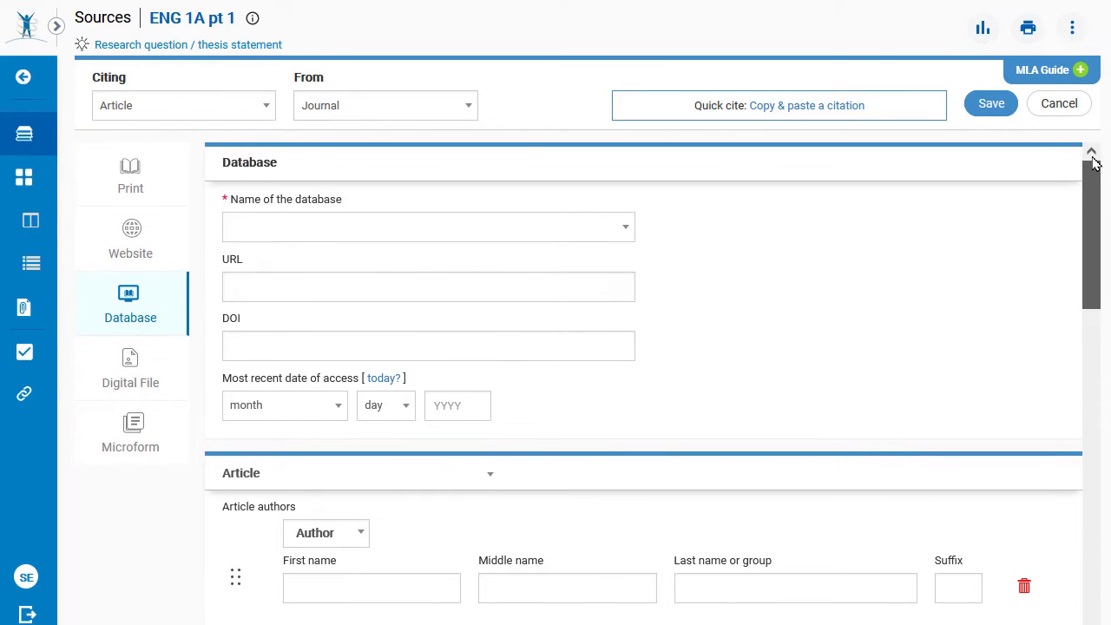
click(249, 231)
click(635, 202)
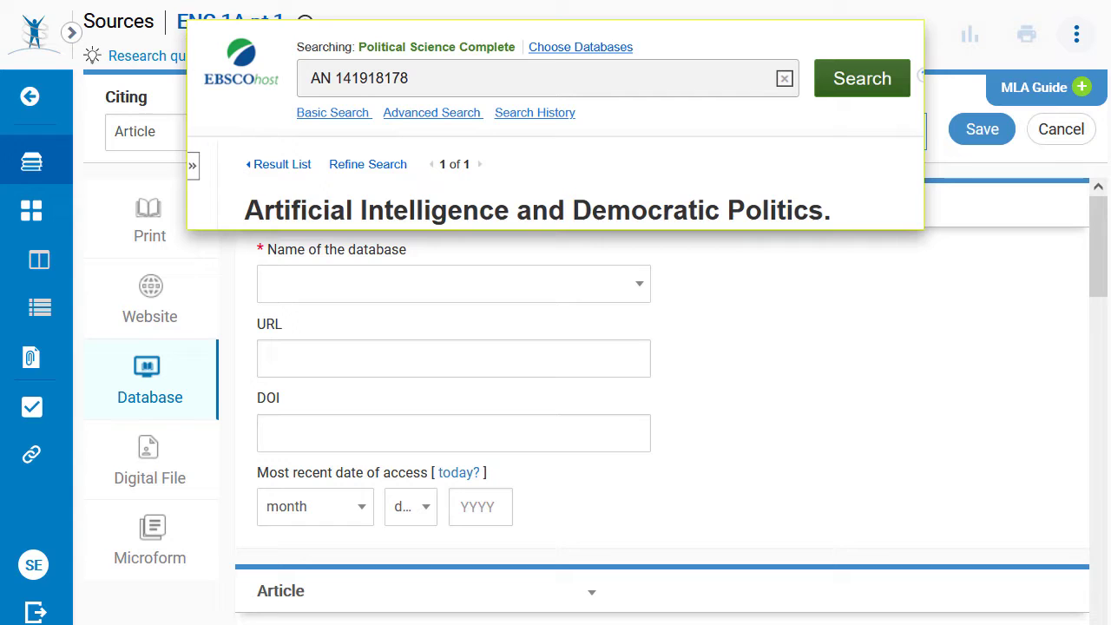
click(364, 290)
text(Politi)
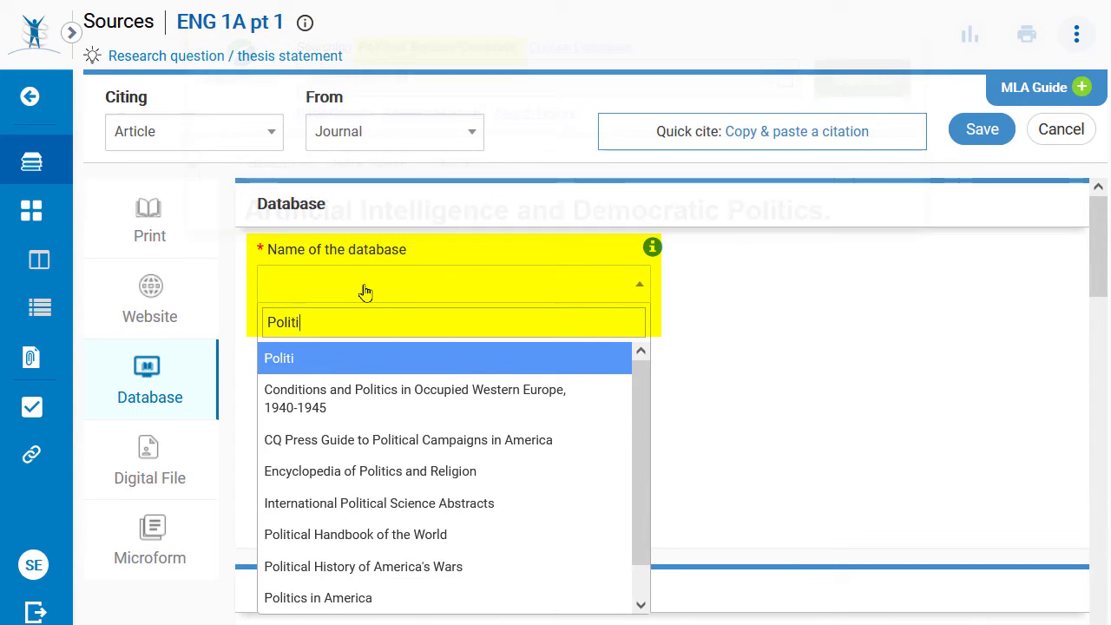
text(cal Science Complete)
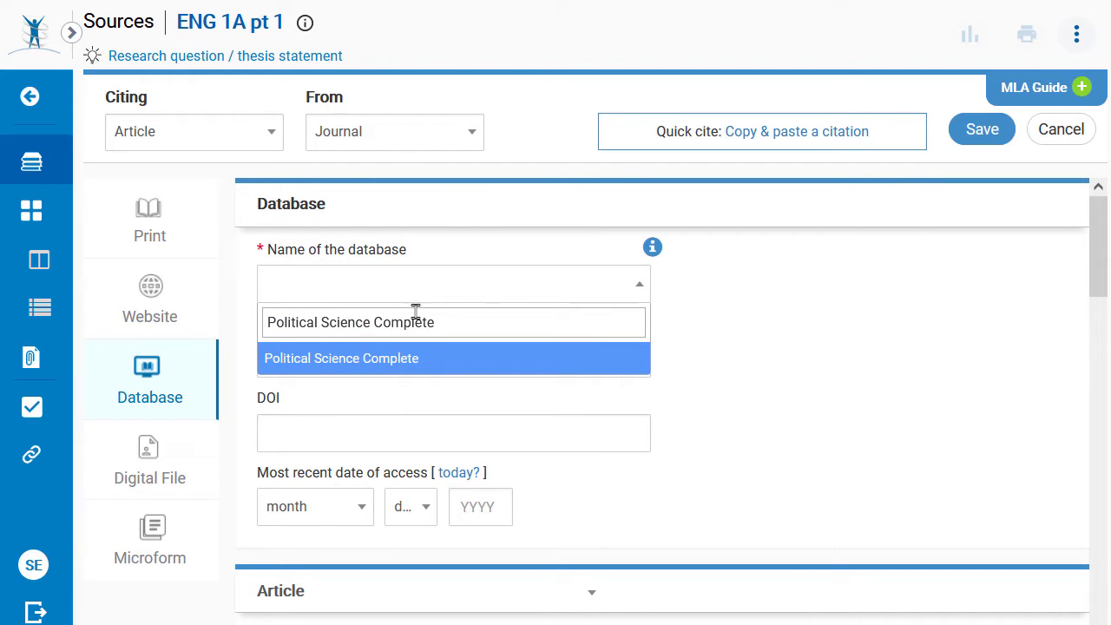
click(388, 360)
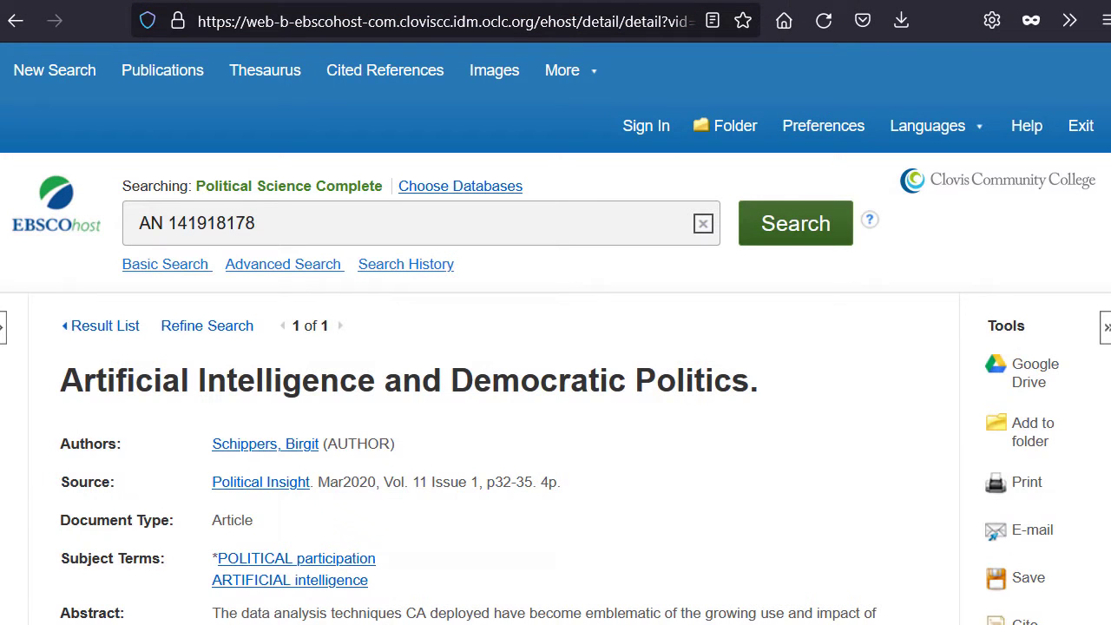
- Copy the article's EBSCOhost permalink and paste it into the citation's URL field
scroll(556, 347, down, 5)
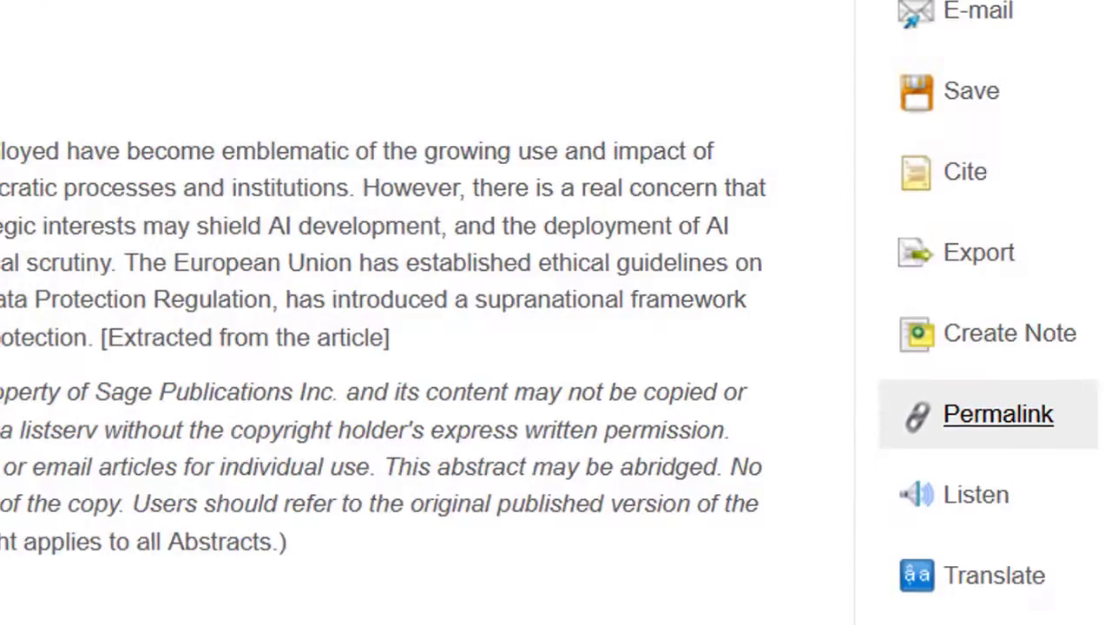
click(994, 417)
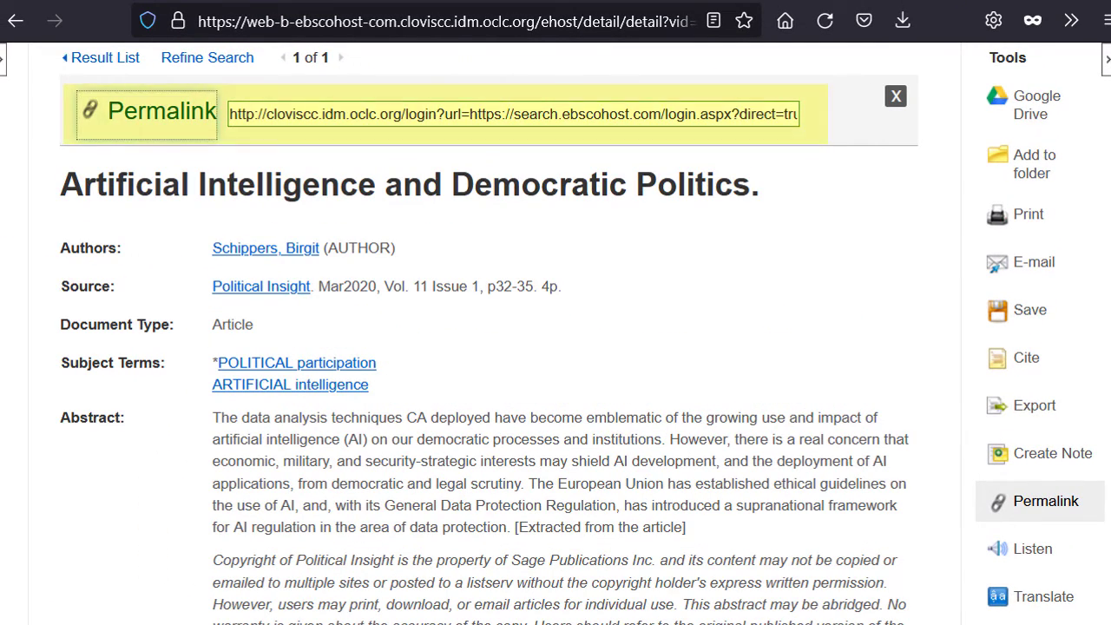
click(780, 160)
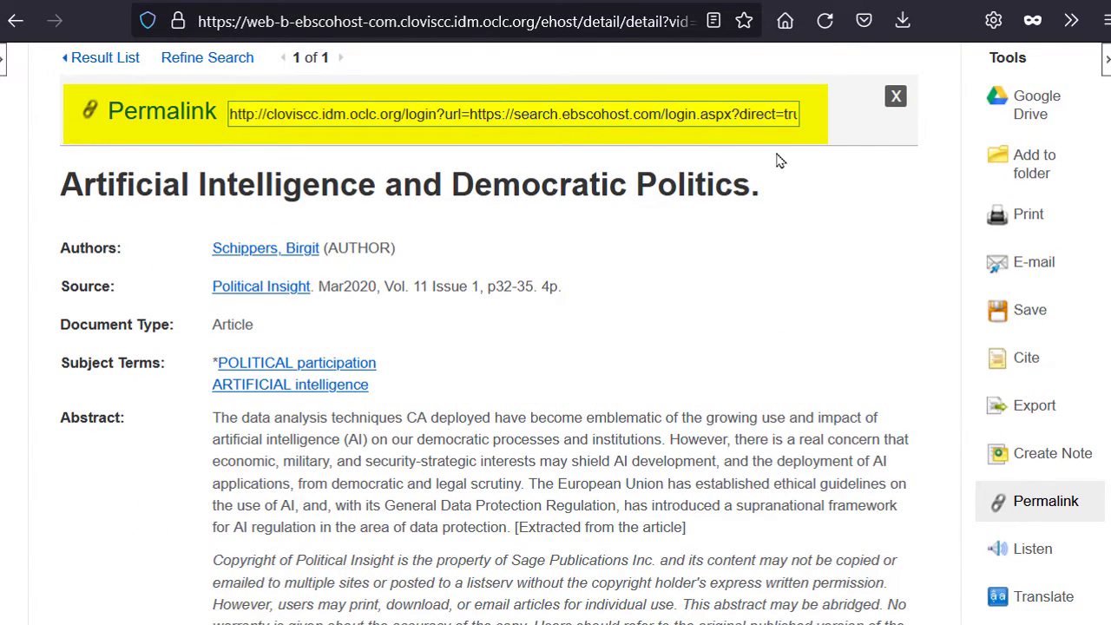
click(735, 116)
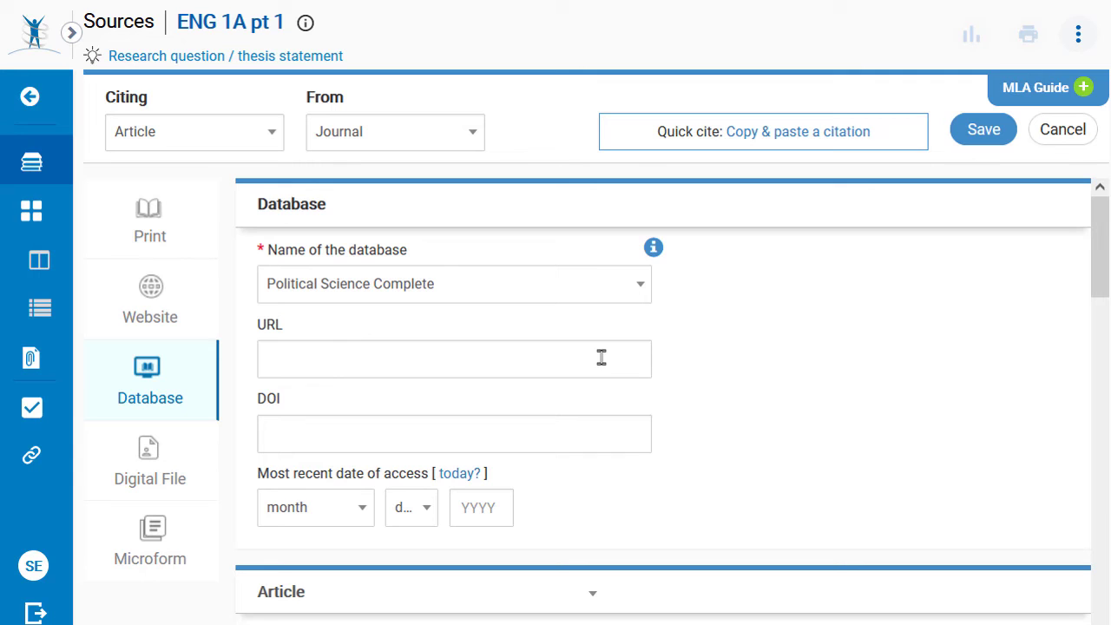
click(598, 358)
text(http://olcovisc.idm.oclc.org/login?url=https://search.ebscohost.com/login.aspx?direct=true&db=poh&AN=141918178&site=ehost-live&scope=site)
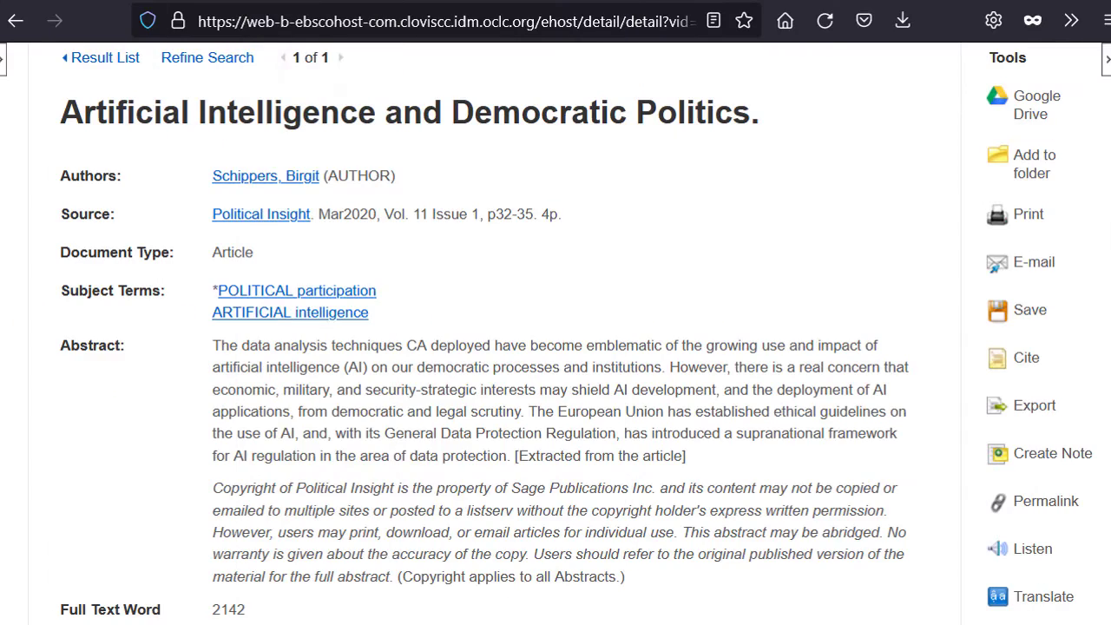
scroll(555, 330, down, 4)
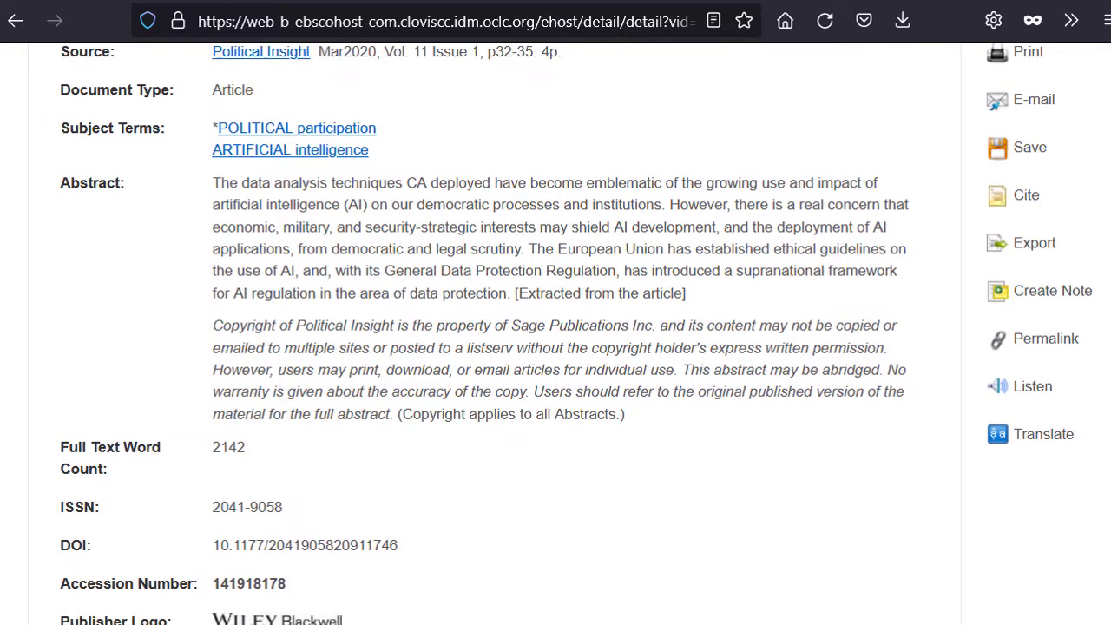
scroll(555, 330, down, 3)
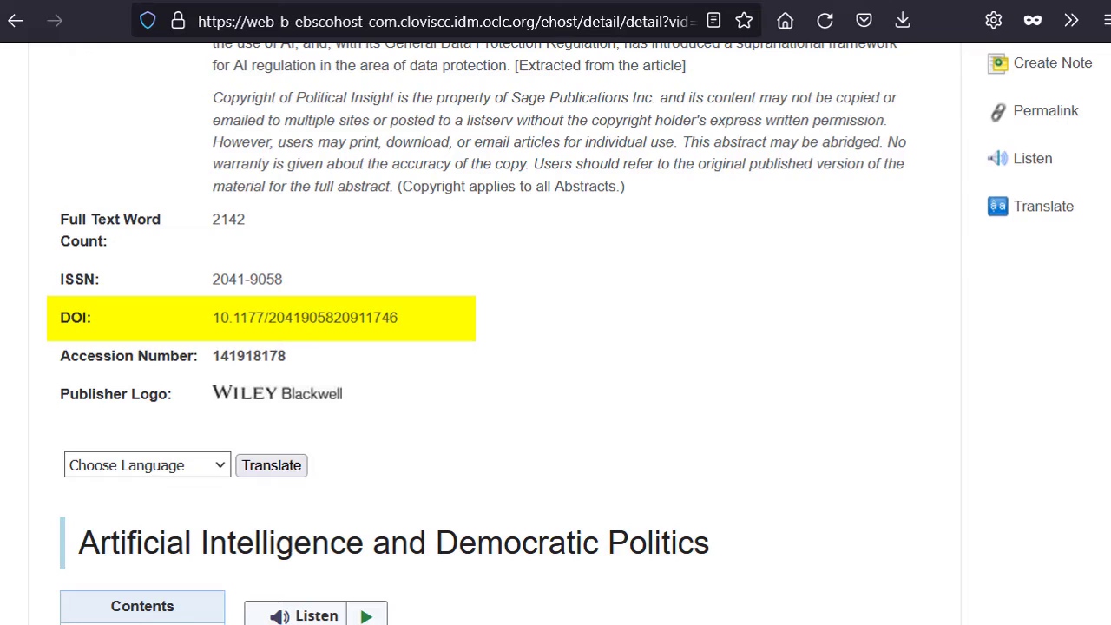
drag(211, 318, 408, 325)
key(ctrl+c)
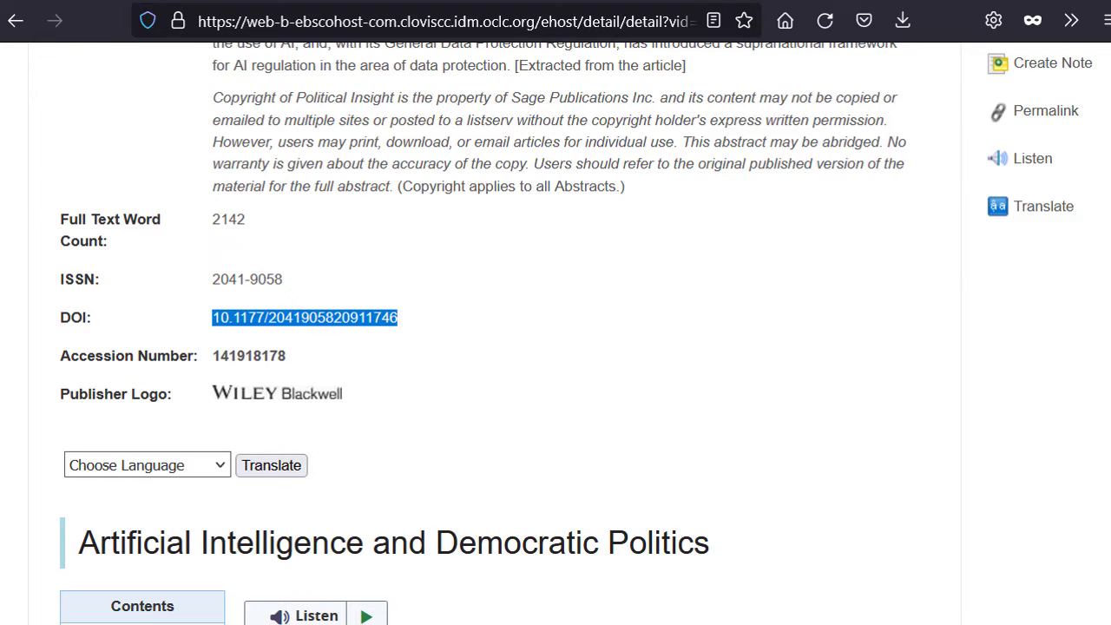
key(alt+Tab)
click(543, 429)
key(ctrl+v)
click(269, 432)
text(h)
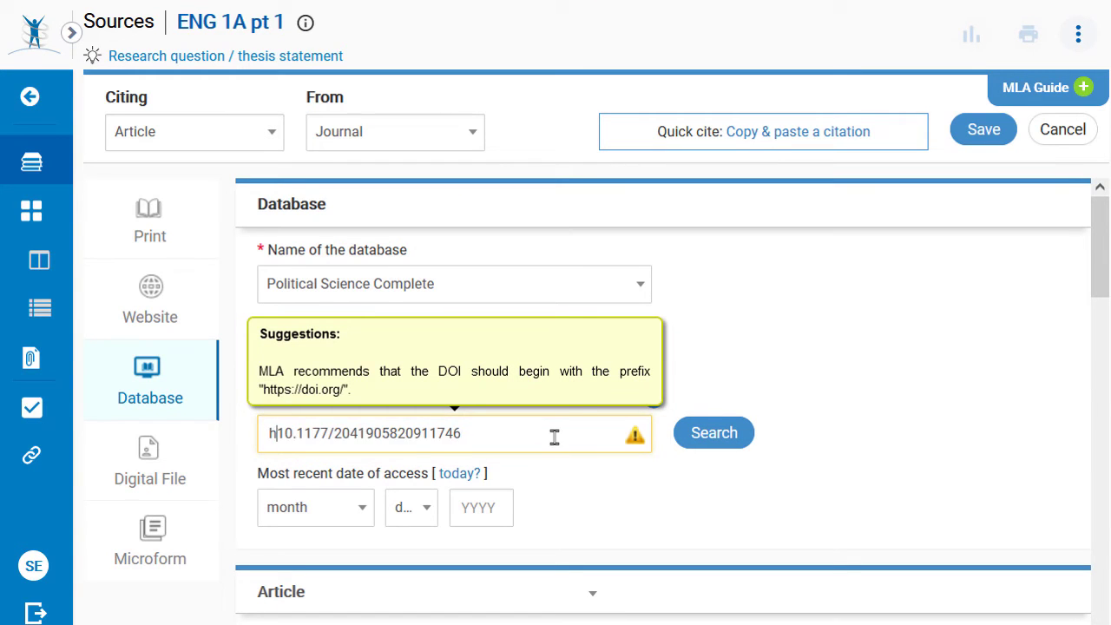
text(ttps://doi.org/)
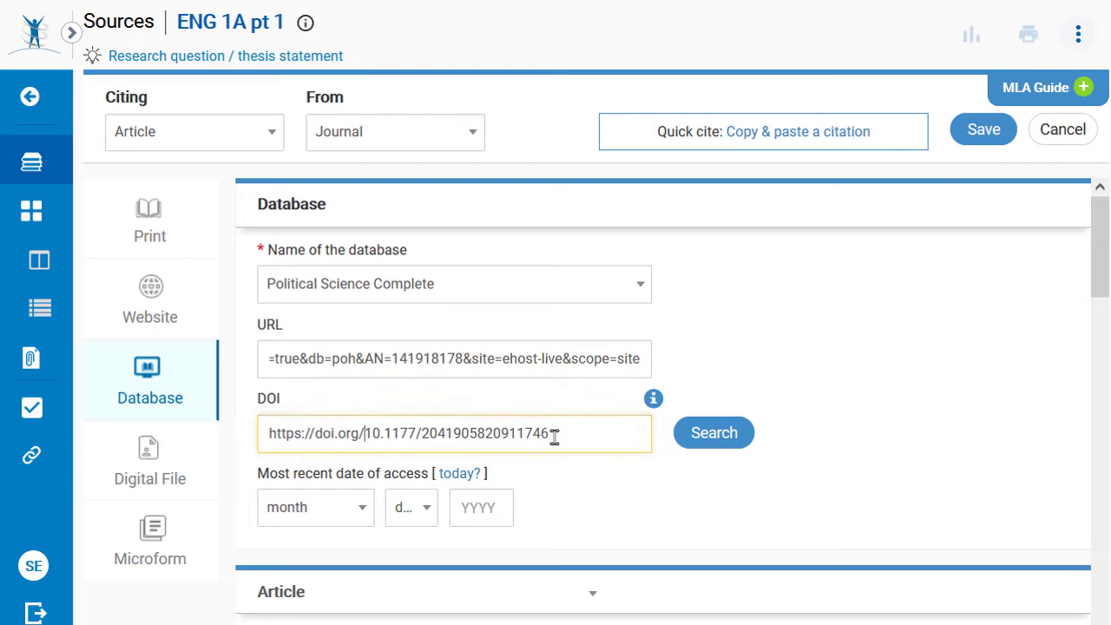
key(Tab)
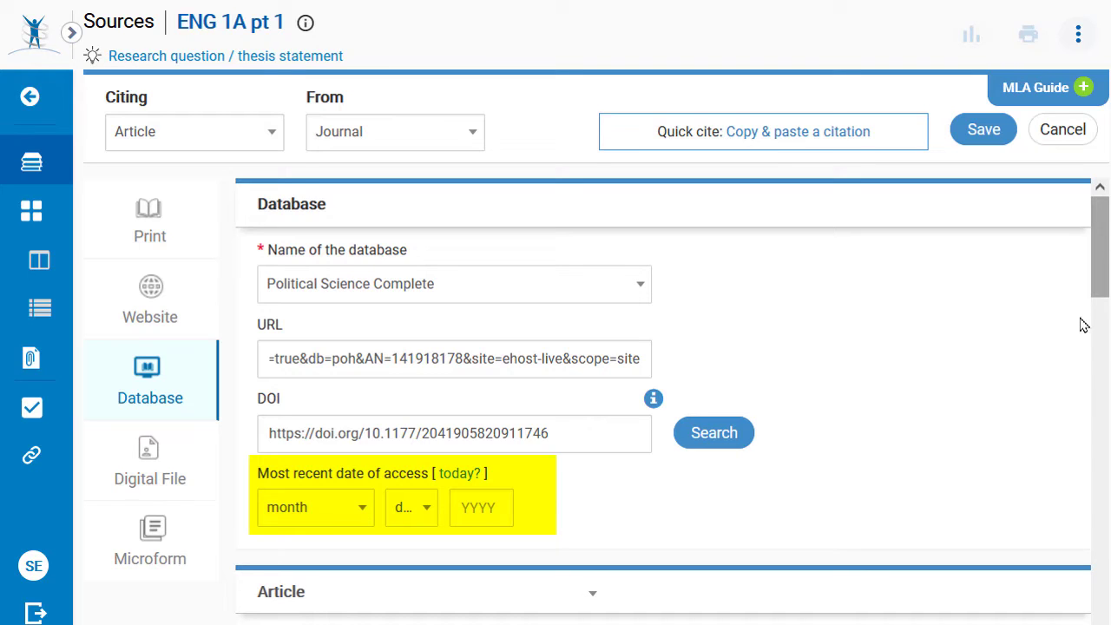
- Set the access date to today, August 5, 2021, and enter the author's first and last name
click(460, 474)
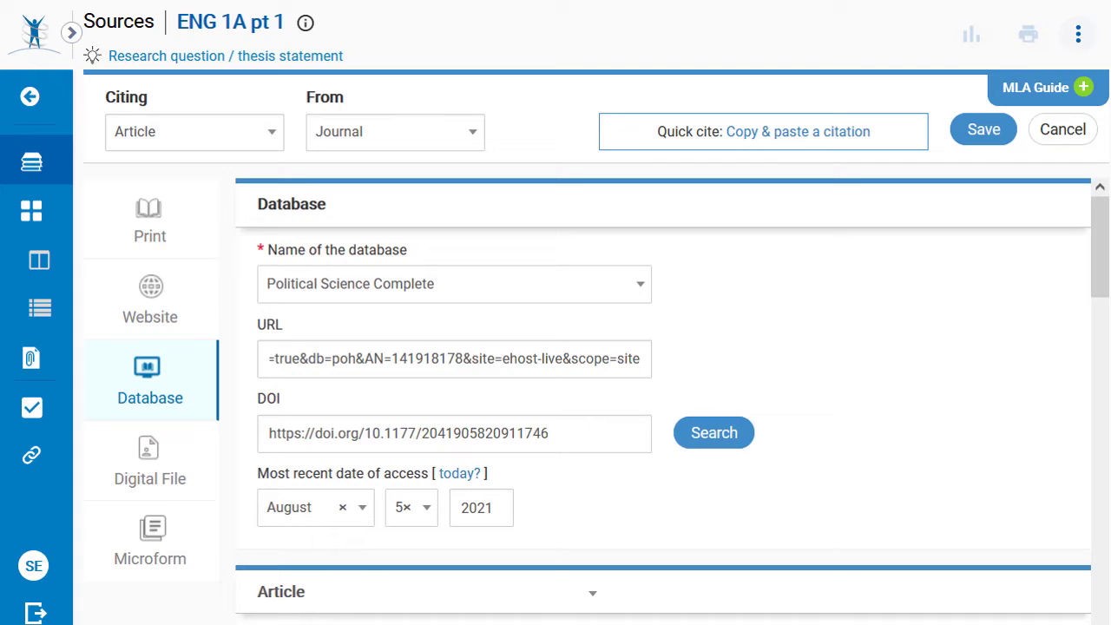
drag(1100, 227, 1100, 317)
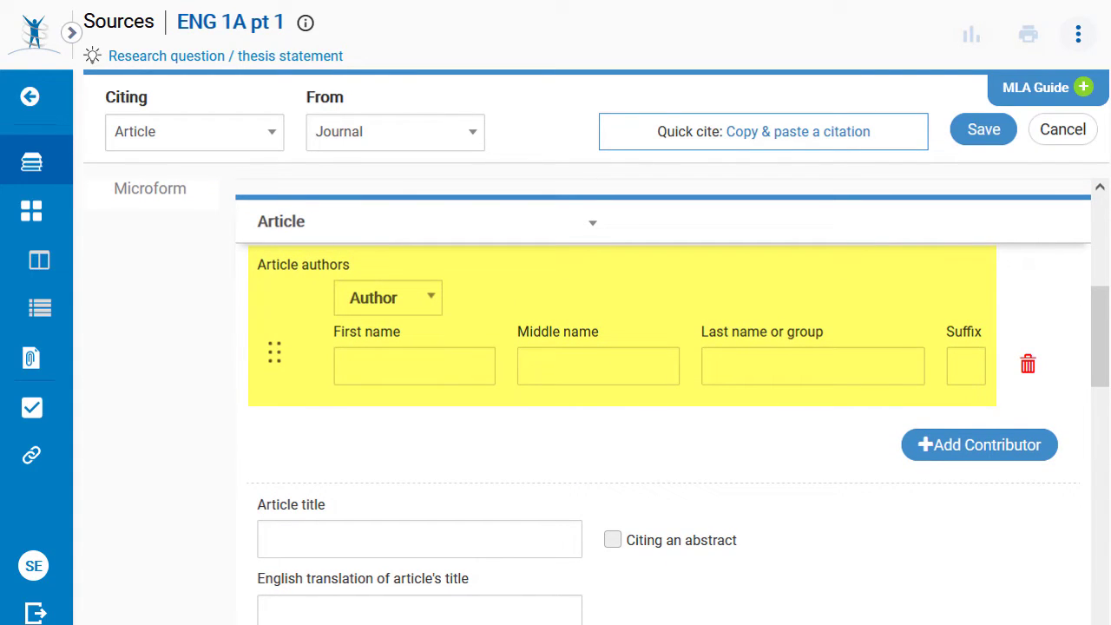
click(444, 364)
text(Birgit)
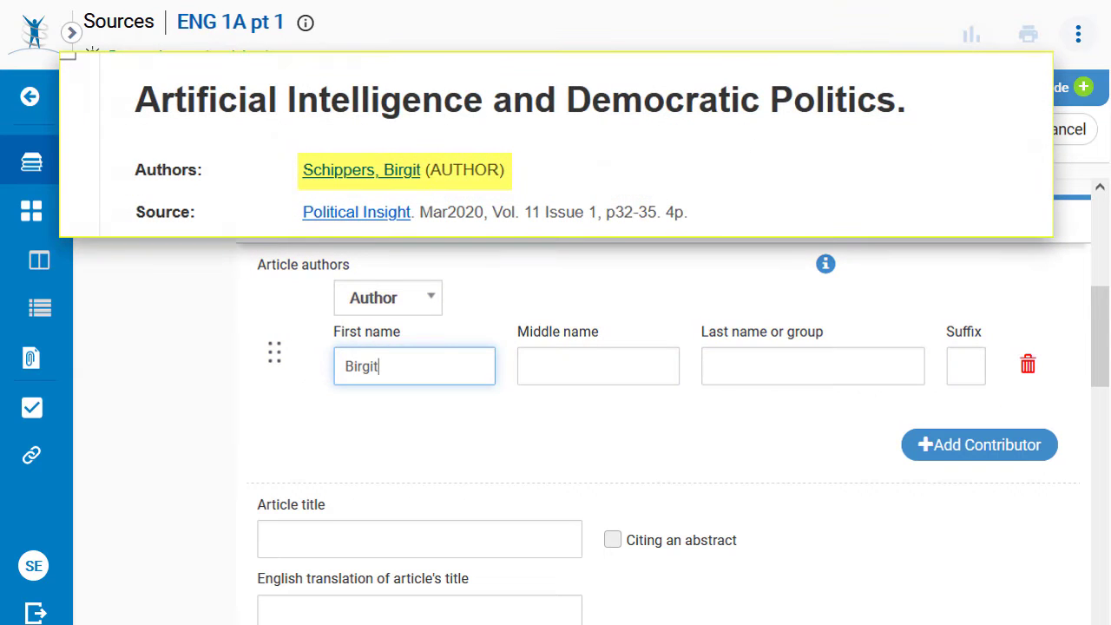
key(Tab)
key(Tab)
text(Schippers)
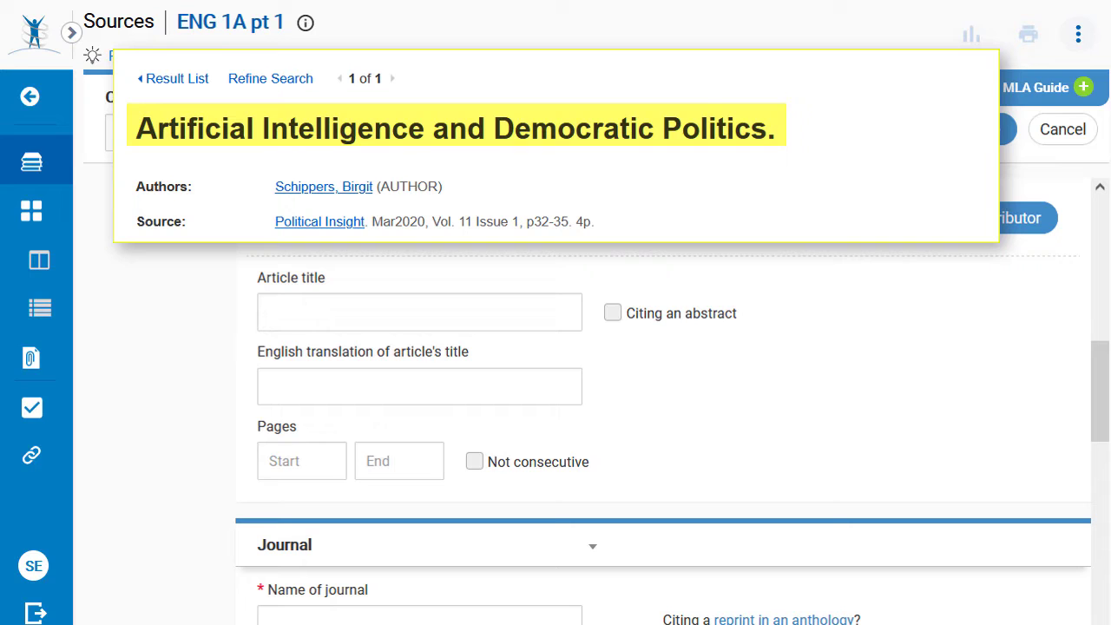
- Enter the title 'Artifical Intelligence and Democratic Politics', correcting 'democratic' to a capital D
click(390, 307)
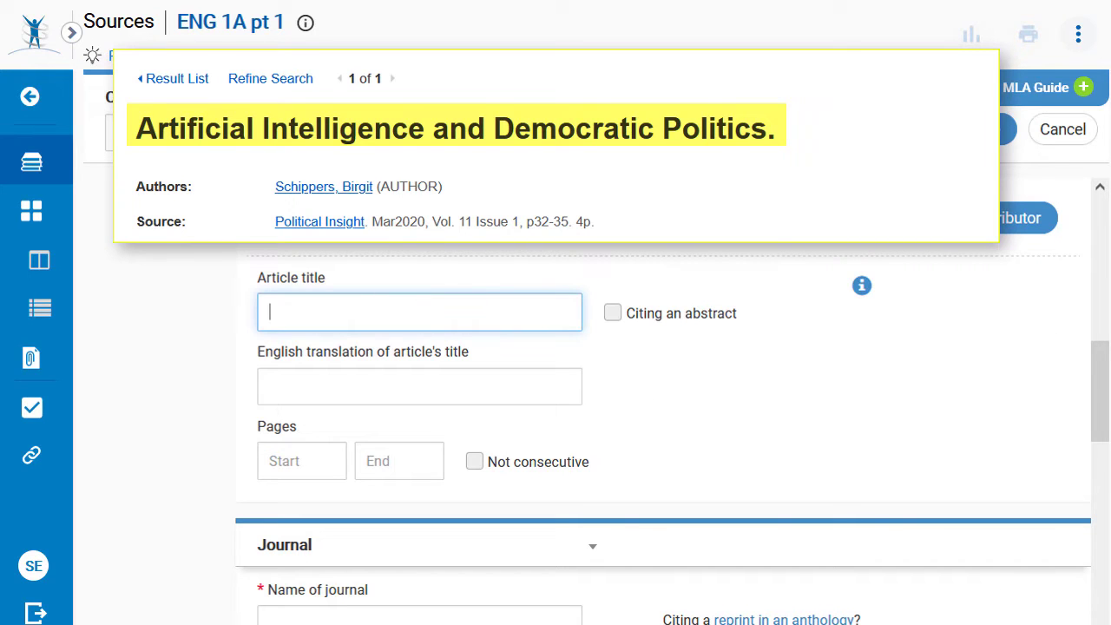
text(Artifical Intelligence and demo)
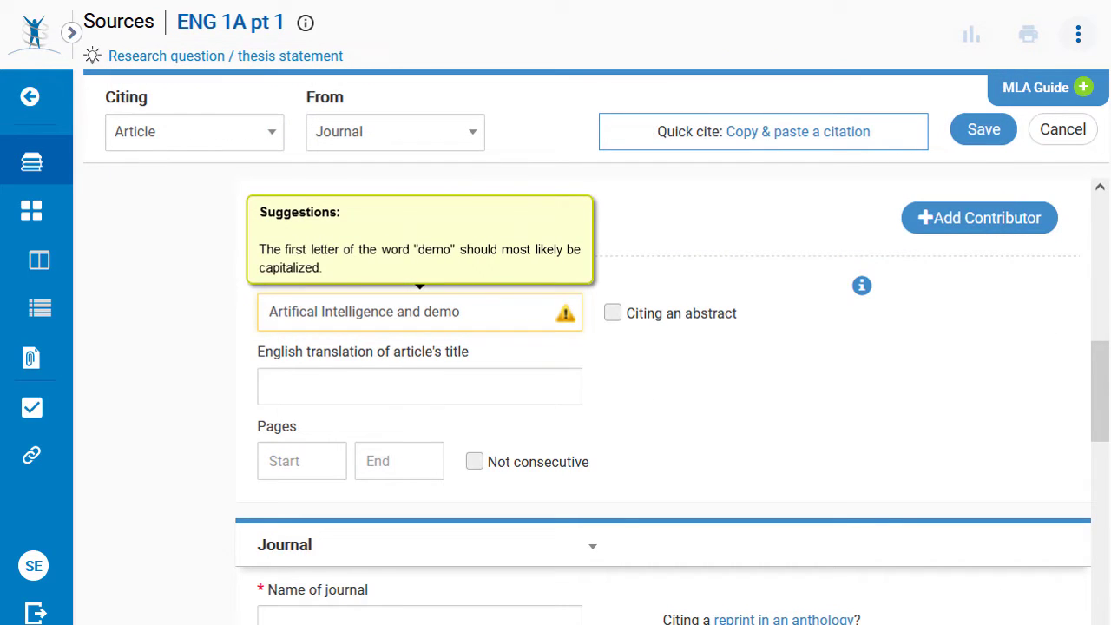
text(cra)
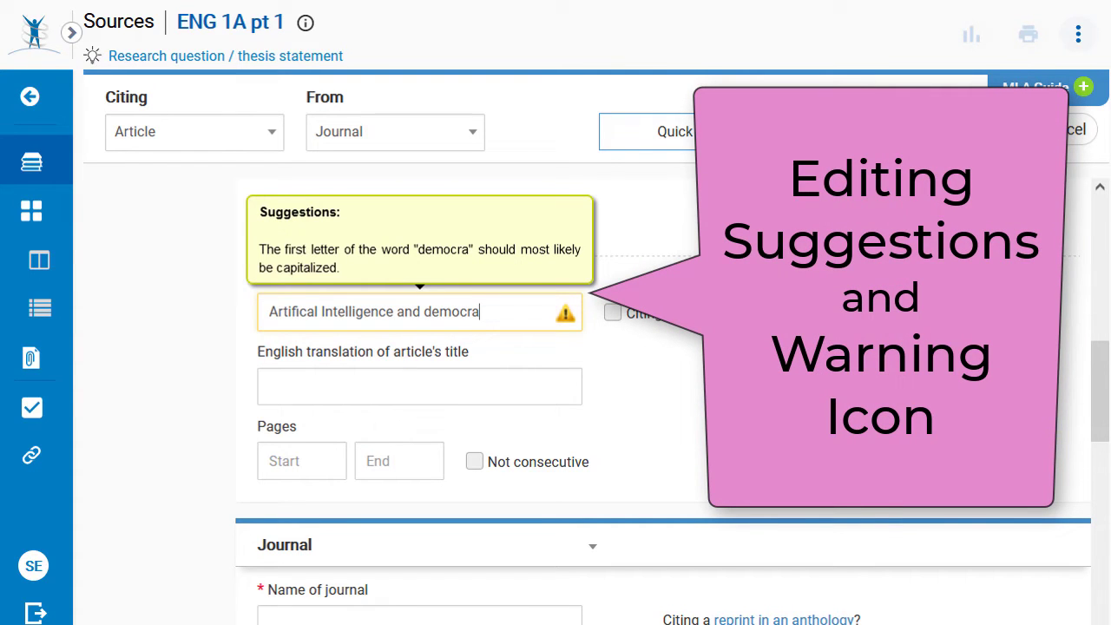
text(tic)
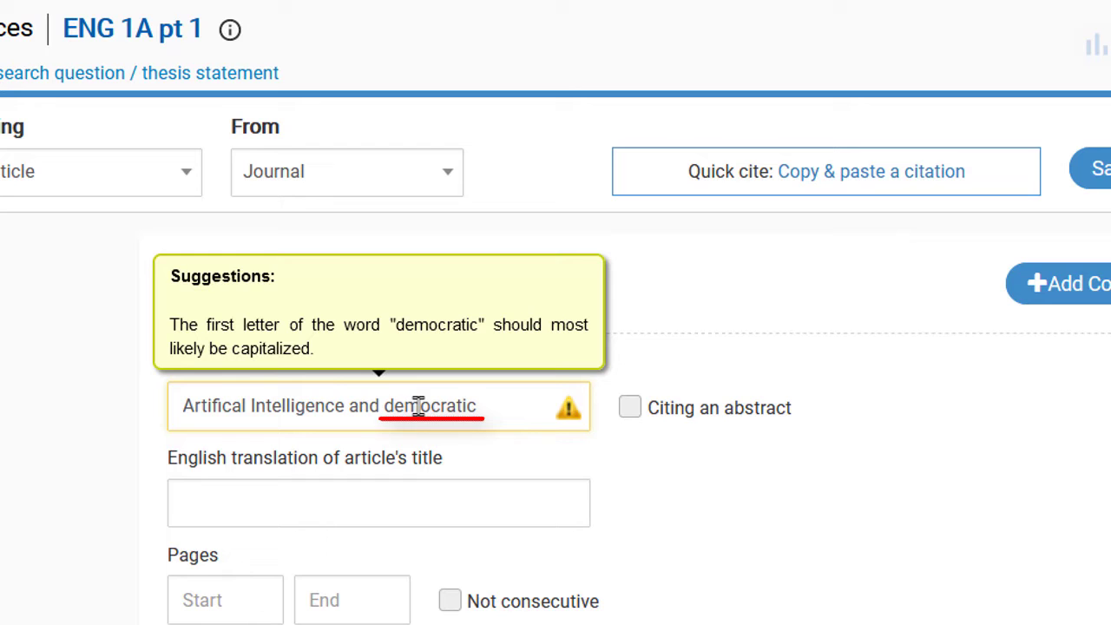
drag(384, 405, 398, 405)
text(D)
click(502, 406)
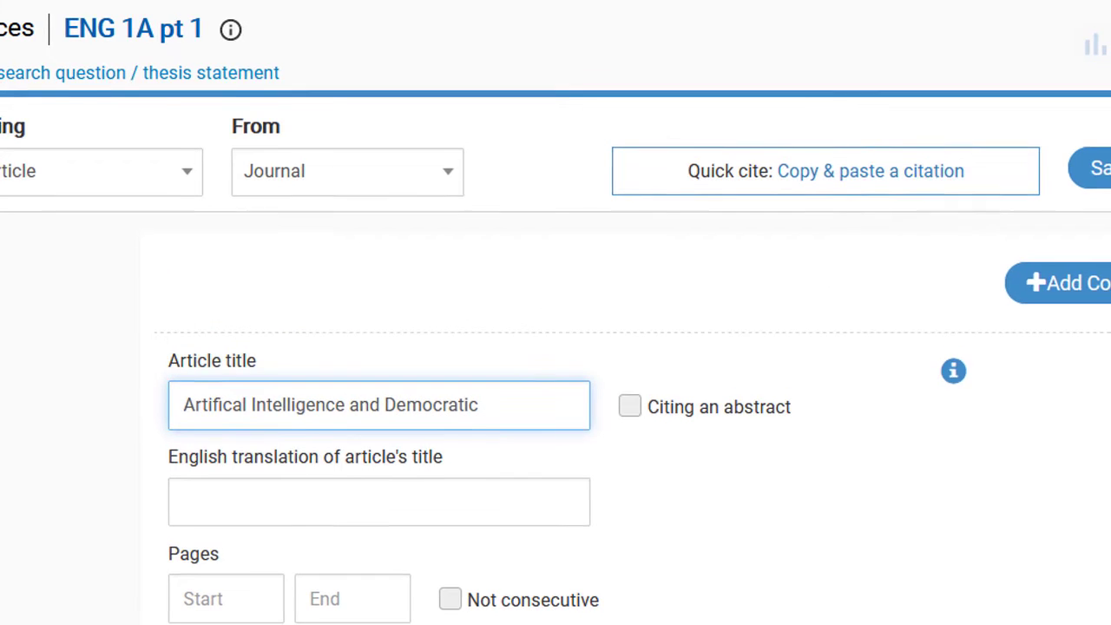
text(Poli)
text(tics)
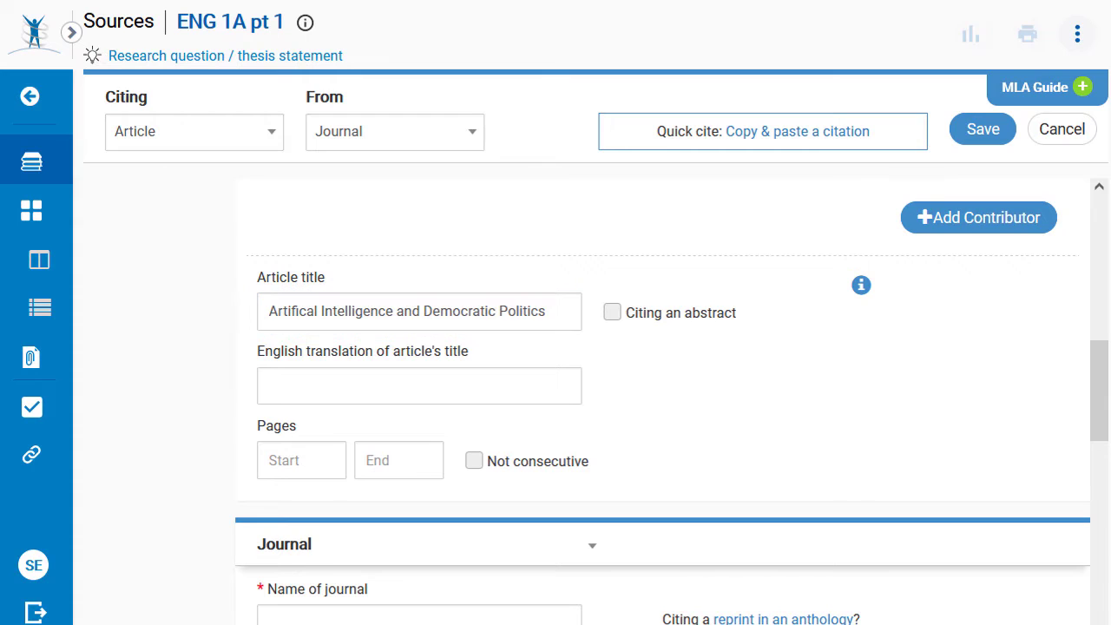
scroll(664, 399, down, 3)
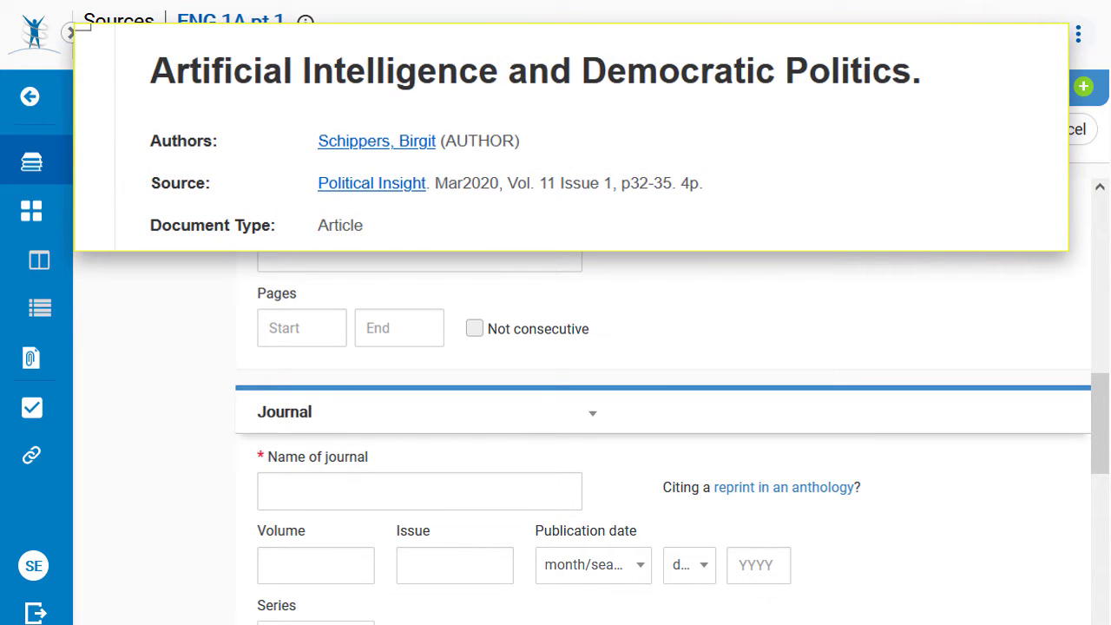
- Enter pages 32 to 35 and paste Political Insight as the journal name
click(317, 325)
text(32)
key(Tab)
text(35)
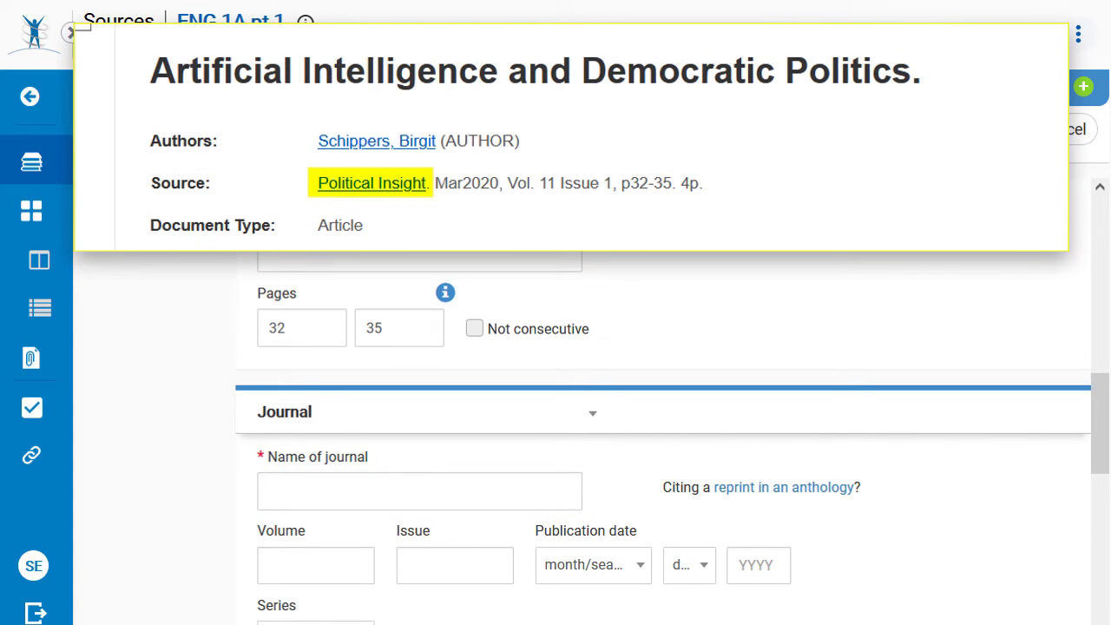
text(Political Insight)
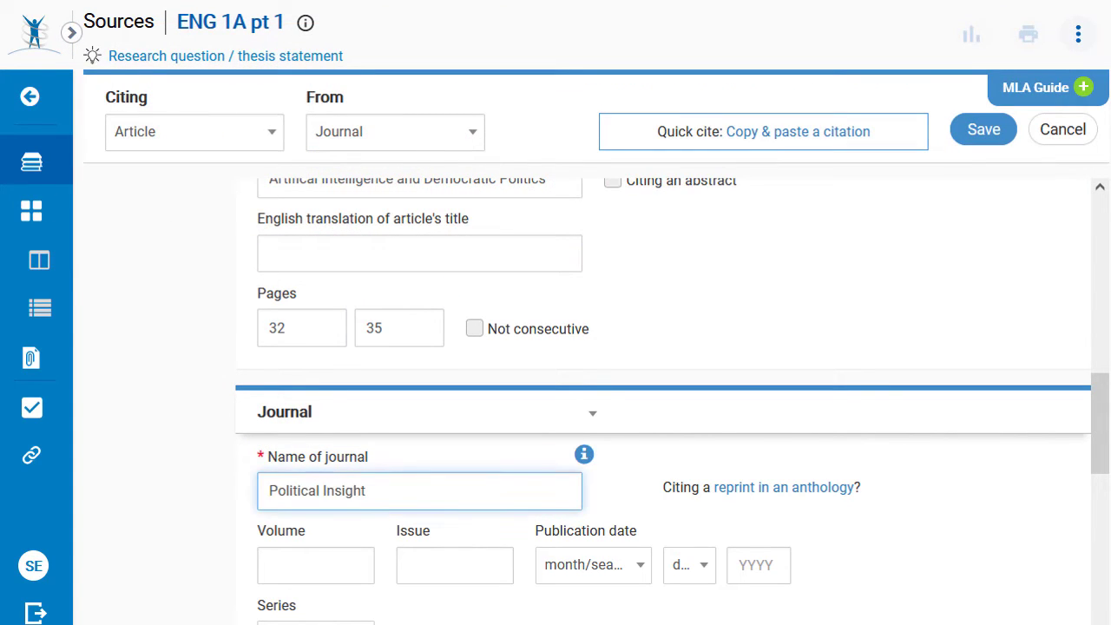
- Add volume 11, issue 1 and publication date March 2020, then save the citation
scroll(1101, 463, down, 3)
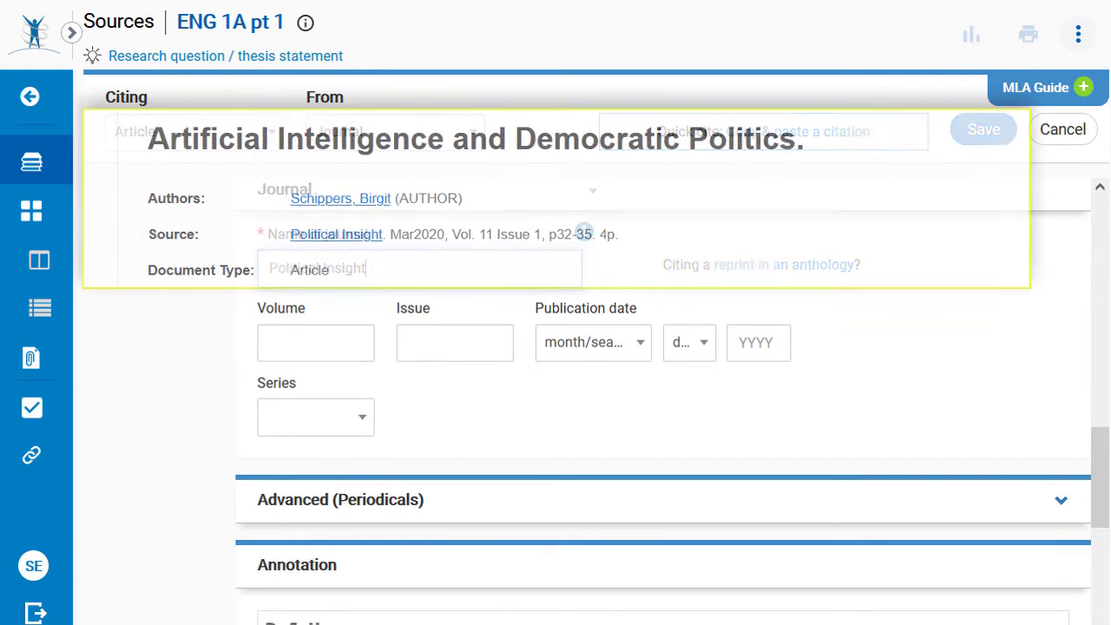
click(299, 351)
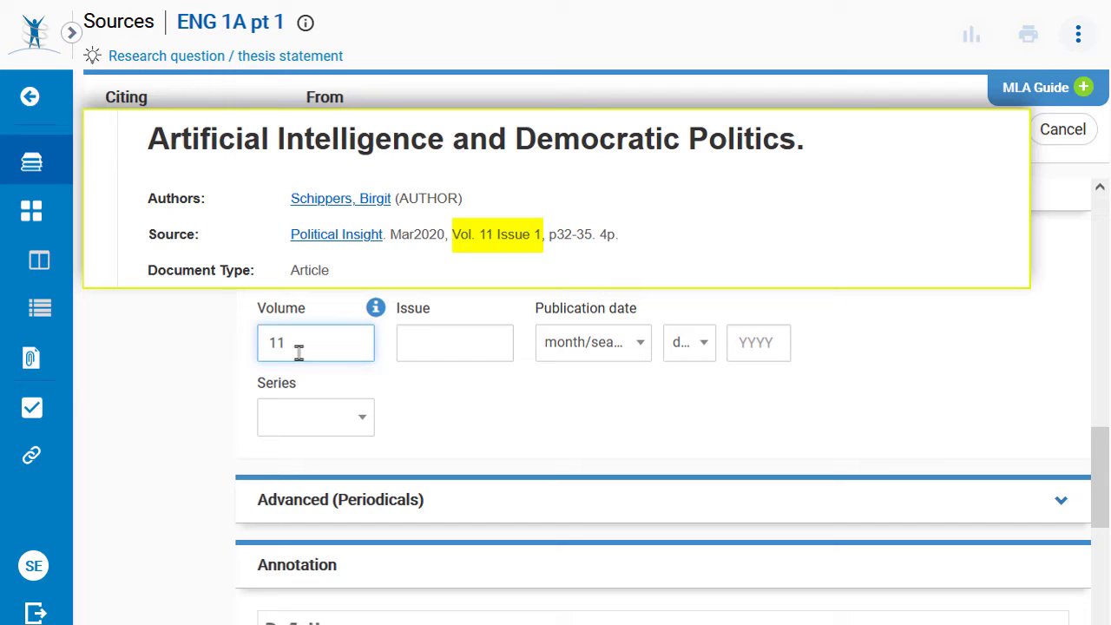
click(446, 332)
text(1)
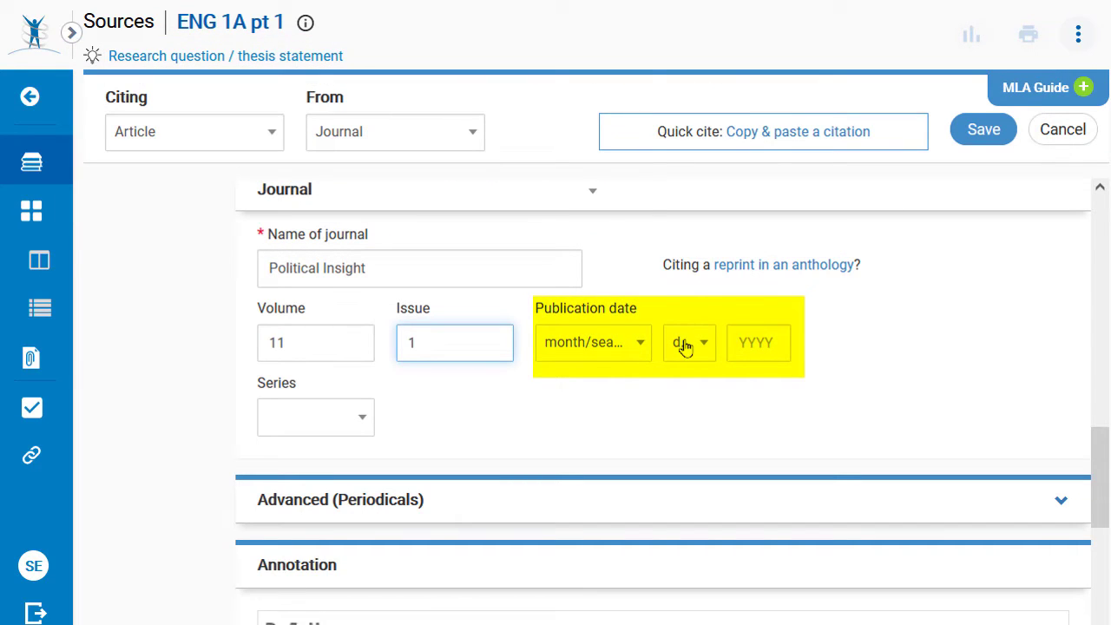
click(612, 342)
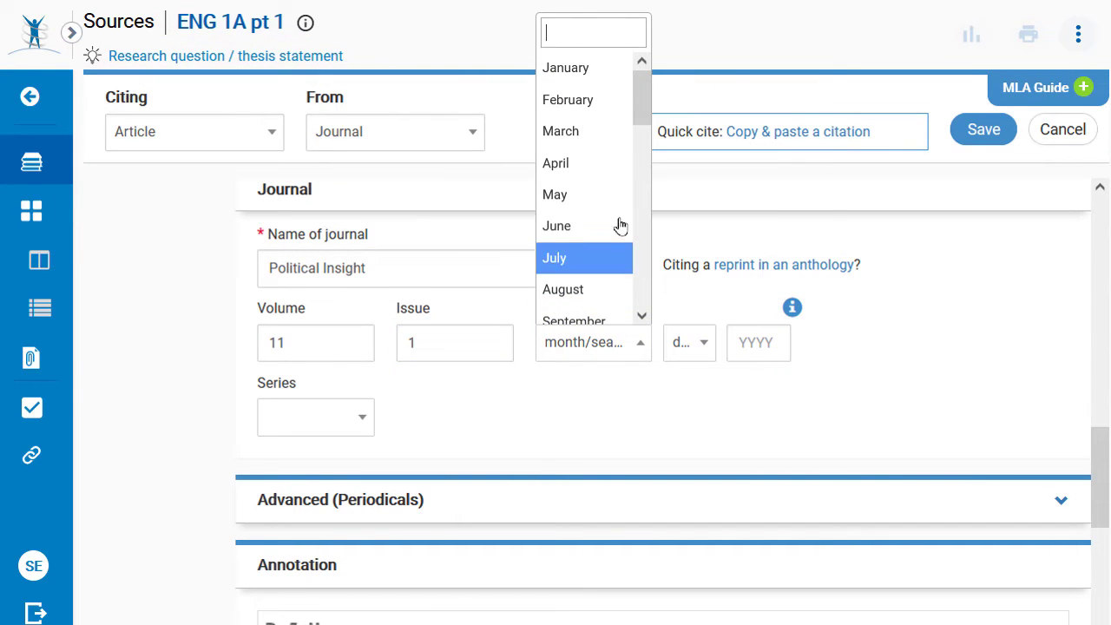
click(603, 135)
click(751, 347)
text(2020)
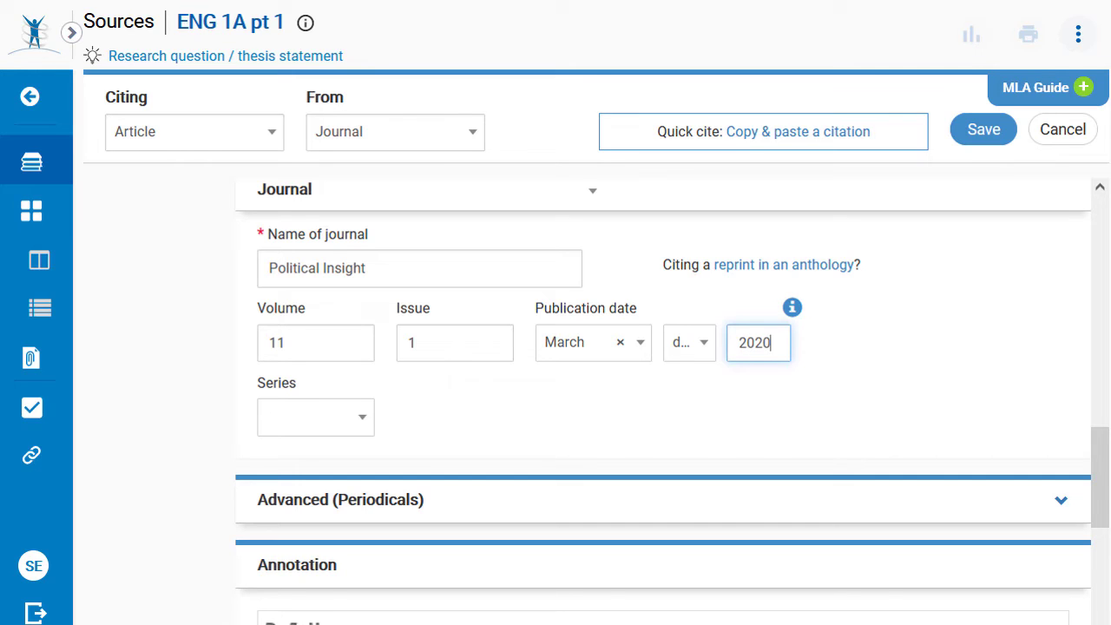
key(Tab)
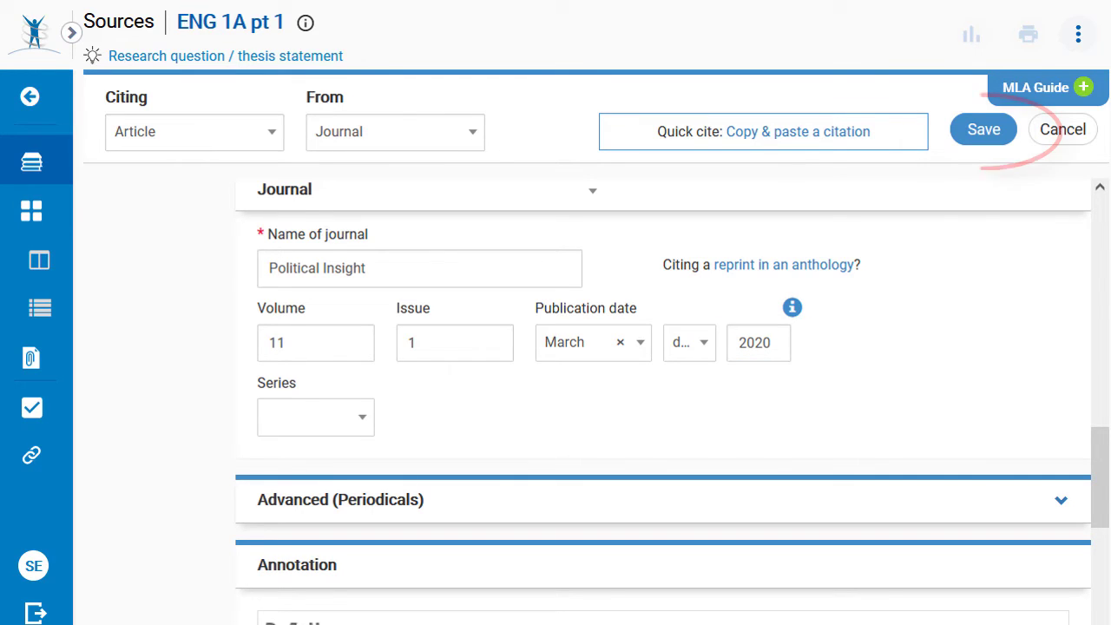
click(981, 132)
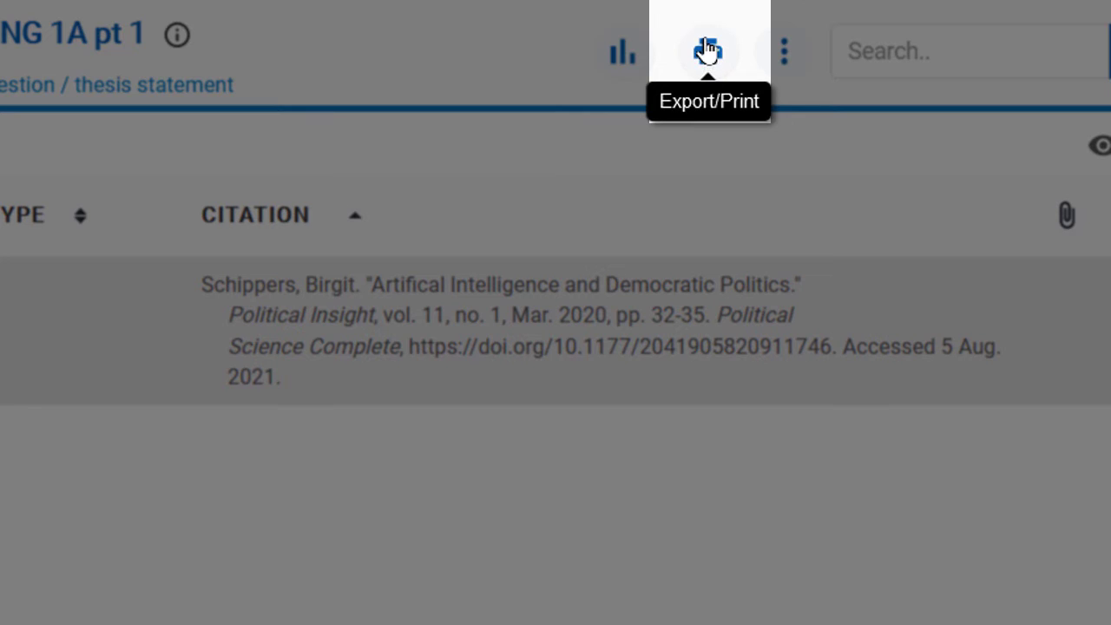
click(710, 54)
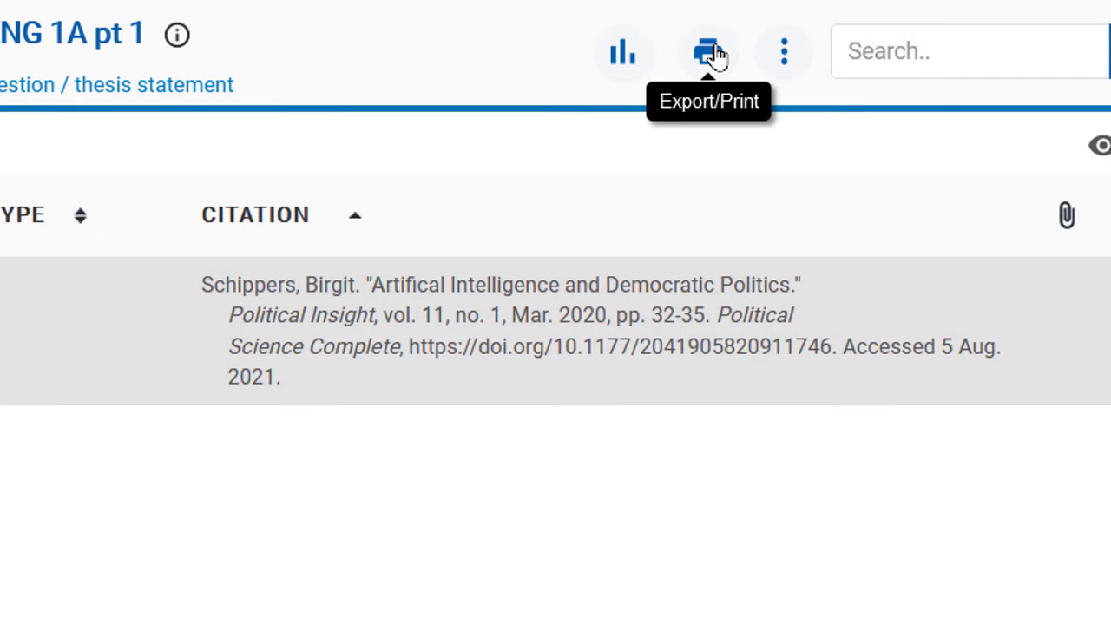
click(712, 54)
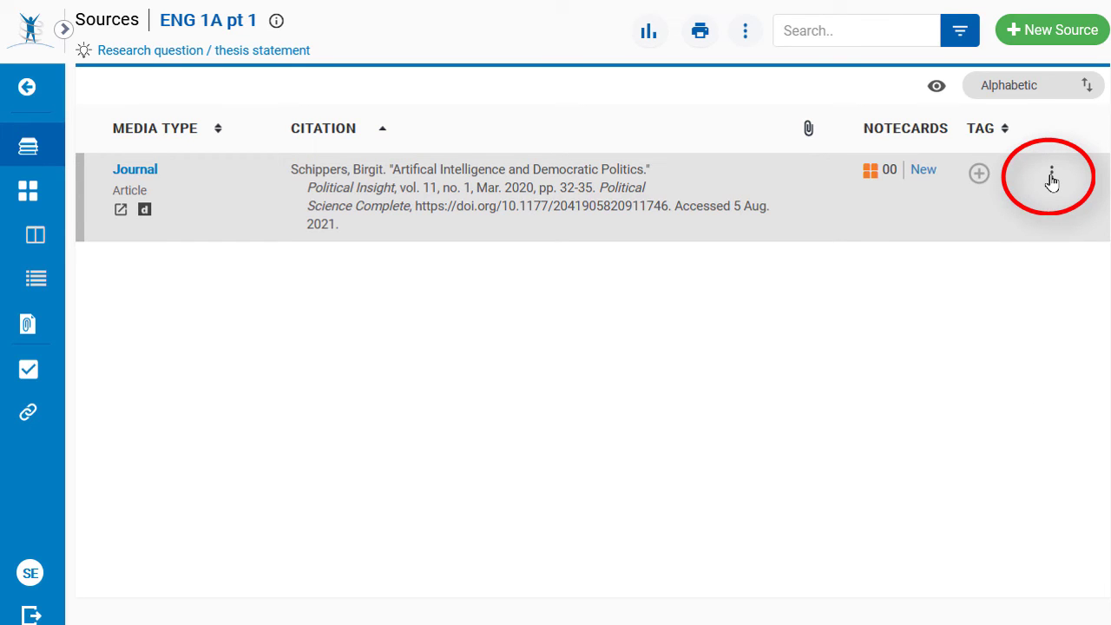
- Show the saved article's MLA in-text citation example with page number 33 filled in
click(1051, 178)
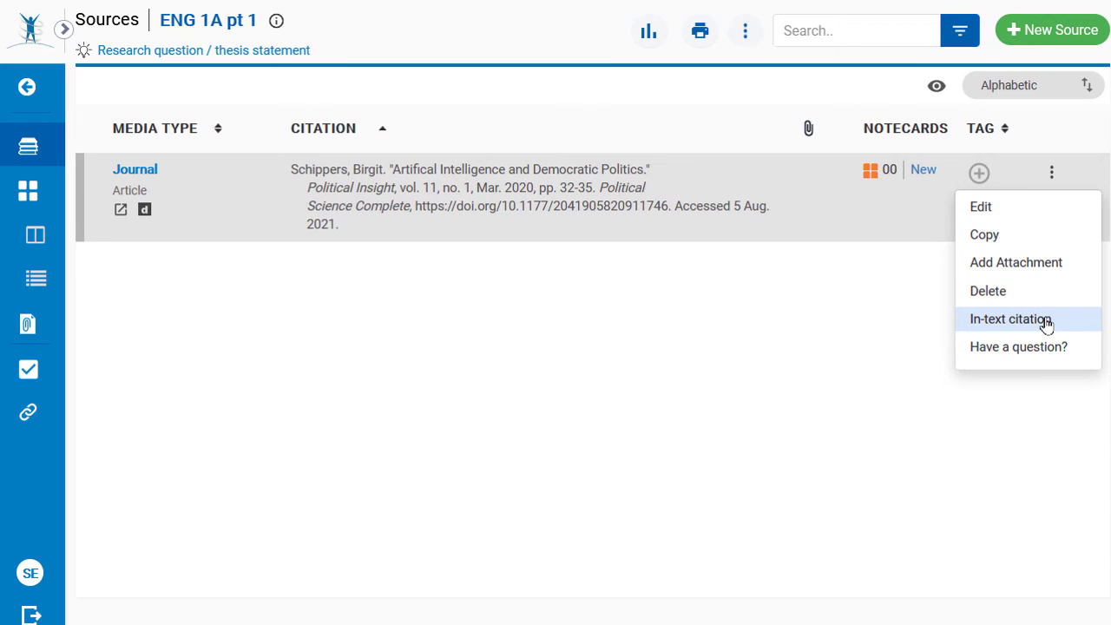
click(1047, 322)
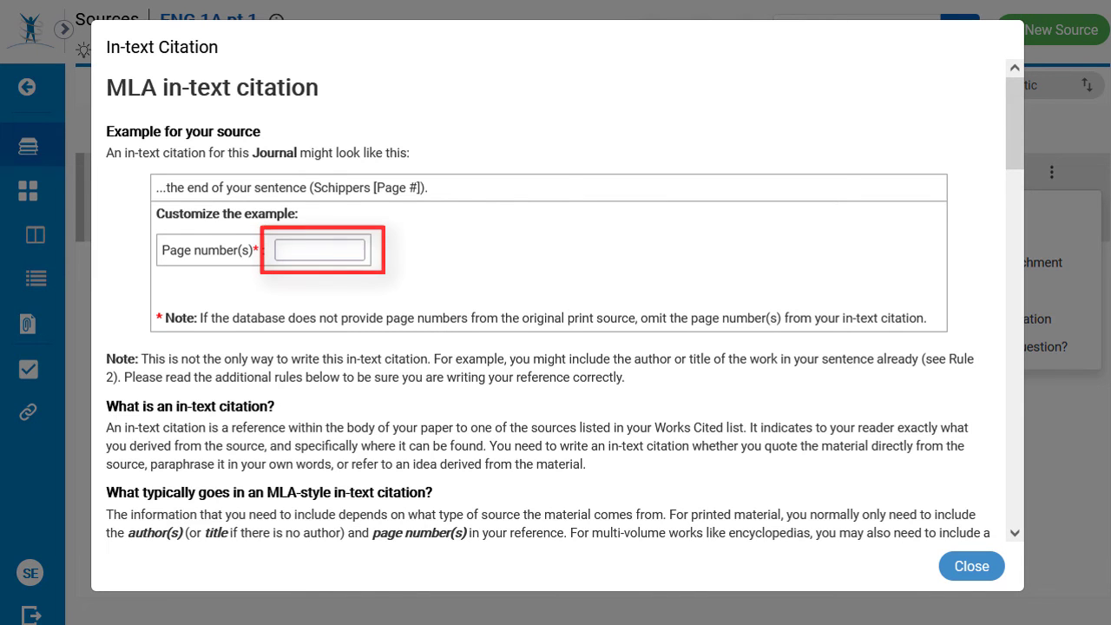
click(357, 247)
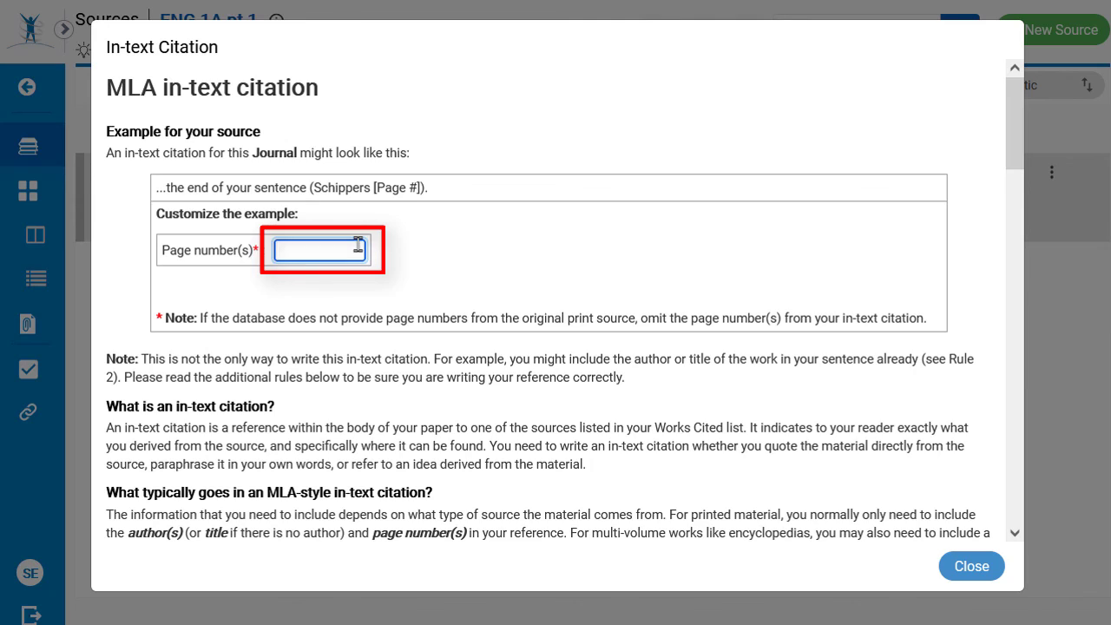
text(33)
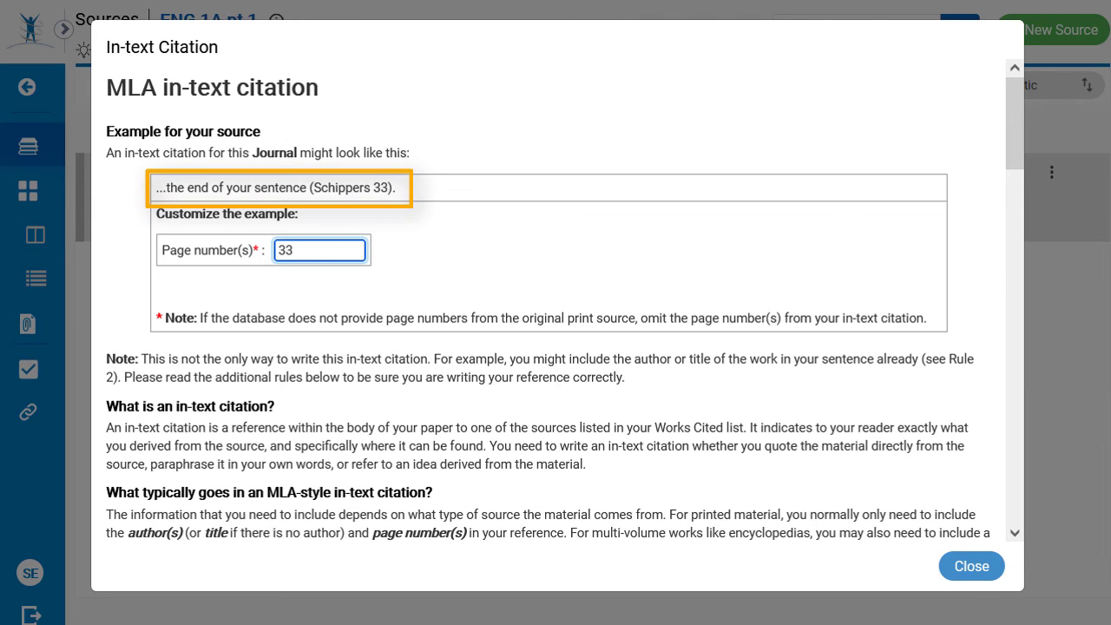
key(Tab)
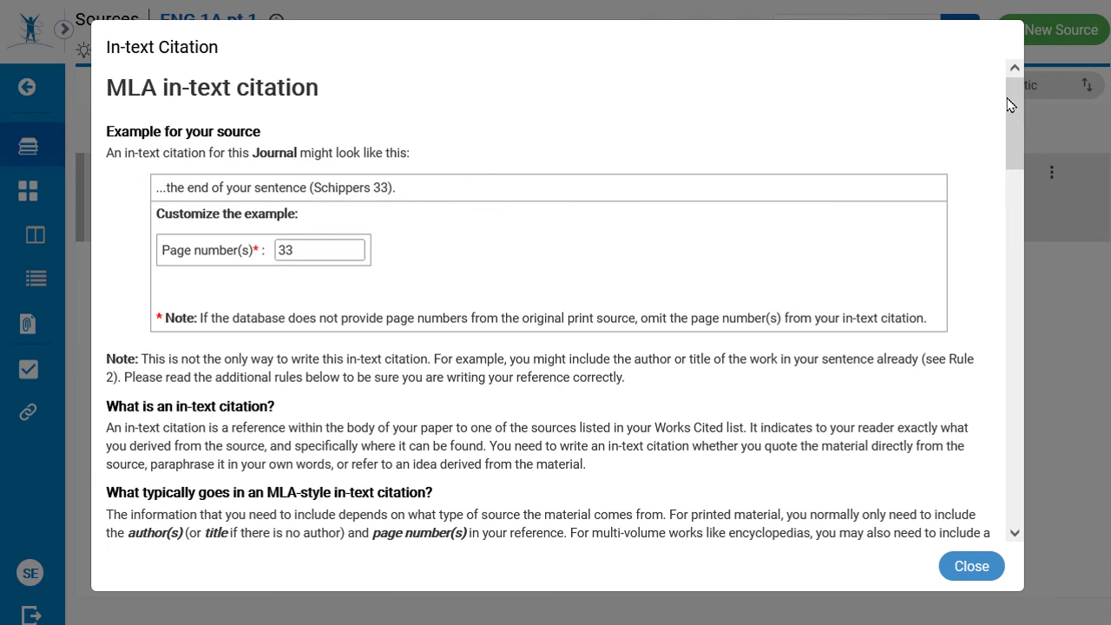
drag(1009, 99, 1000, 282)
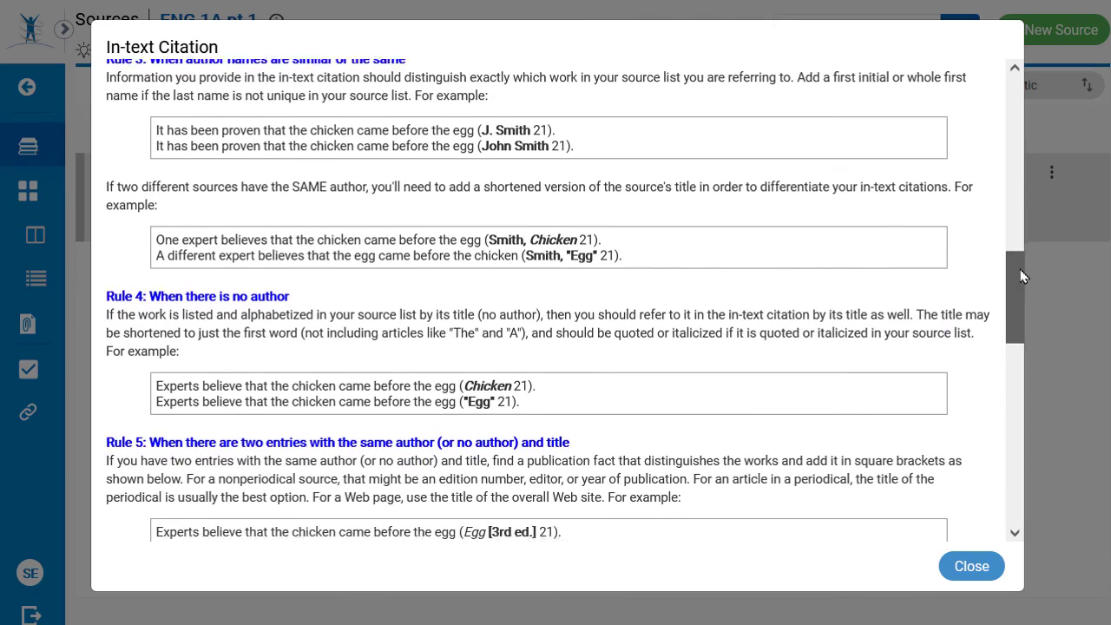